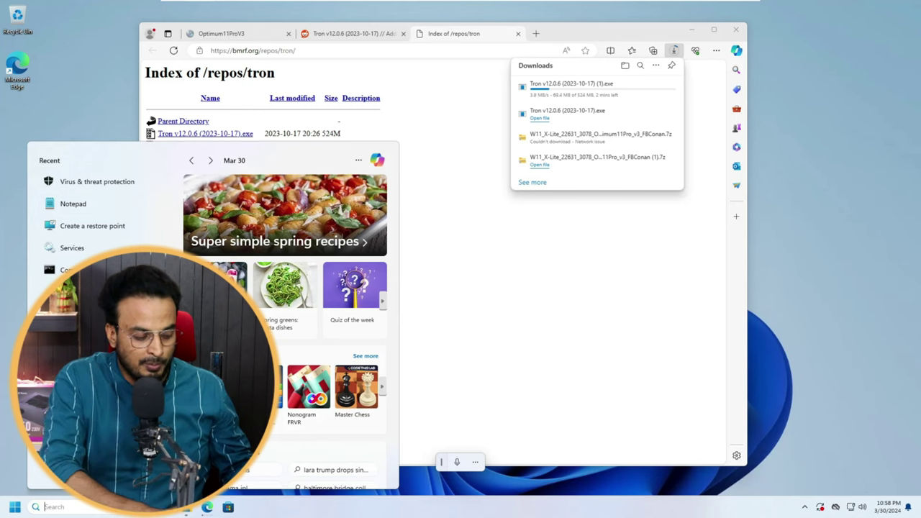
Open the Virus & threat protection settings and turn off Real-time protection, approving the change
type("virus")
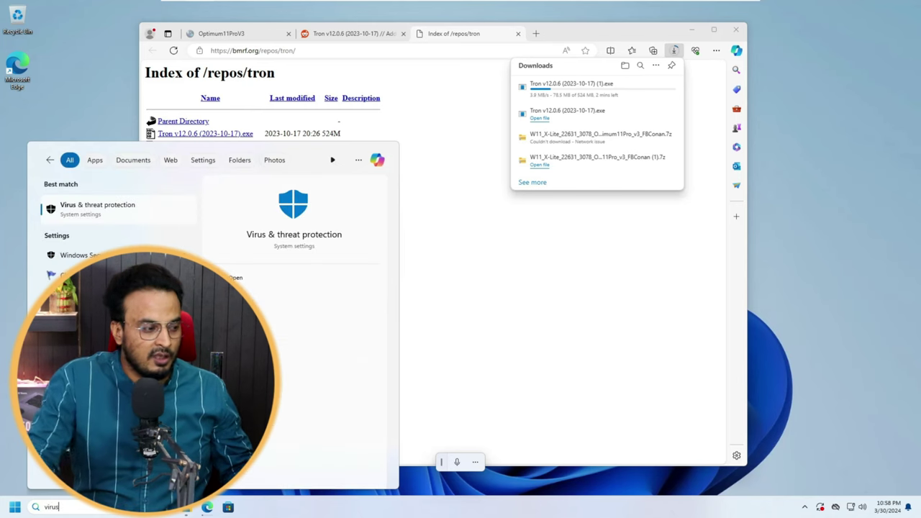
left_click(120, 213)
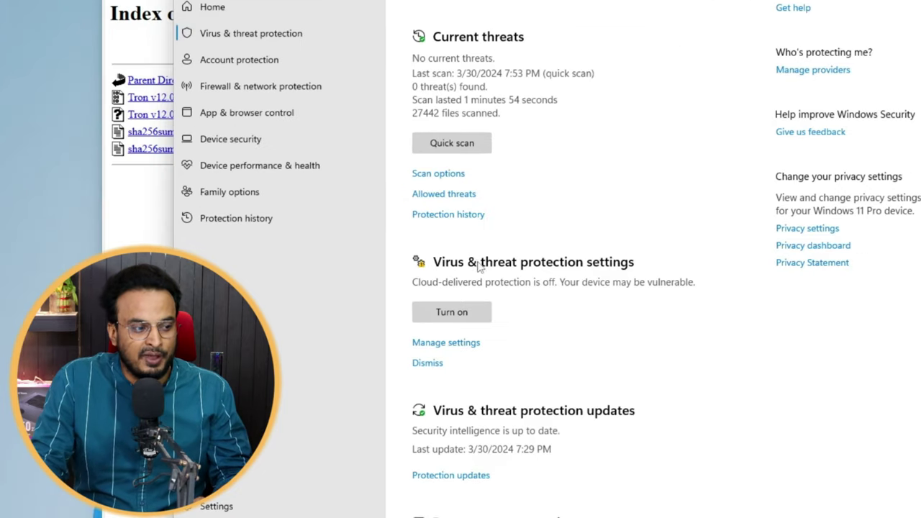
left_click(455, 345)
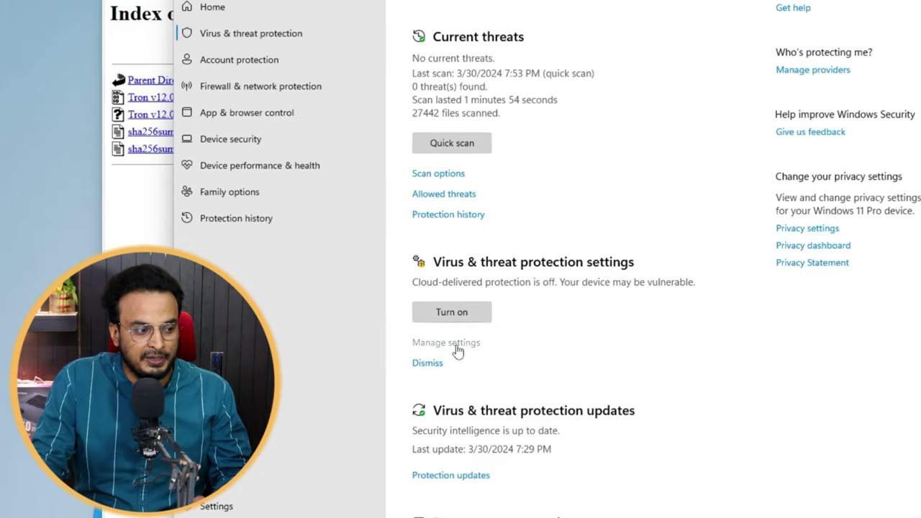
left_click(436, 120)
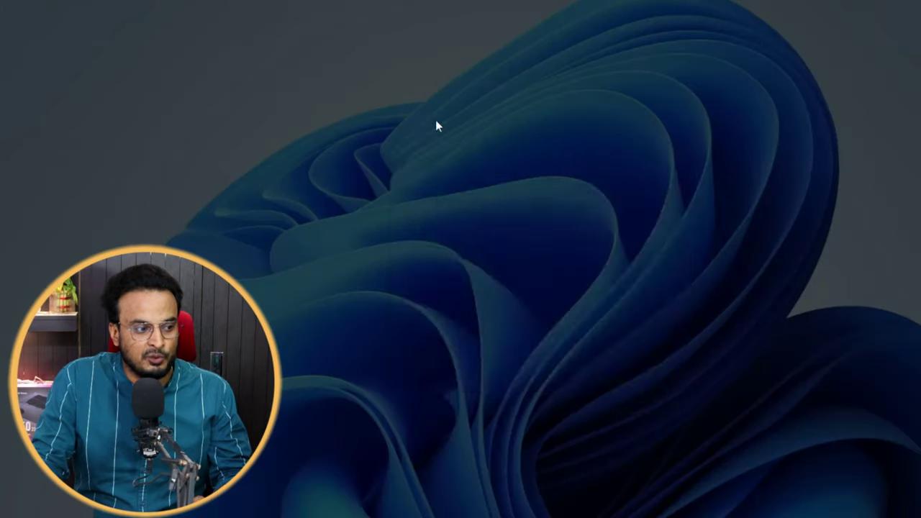
left_click(475, 366)
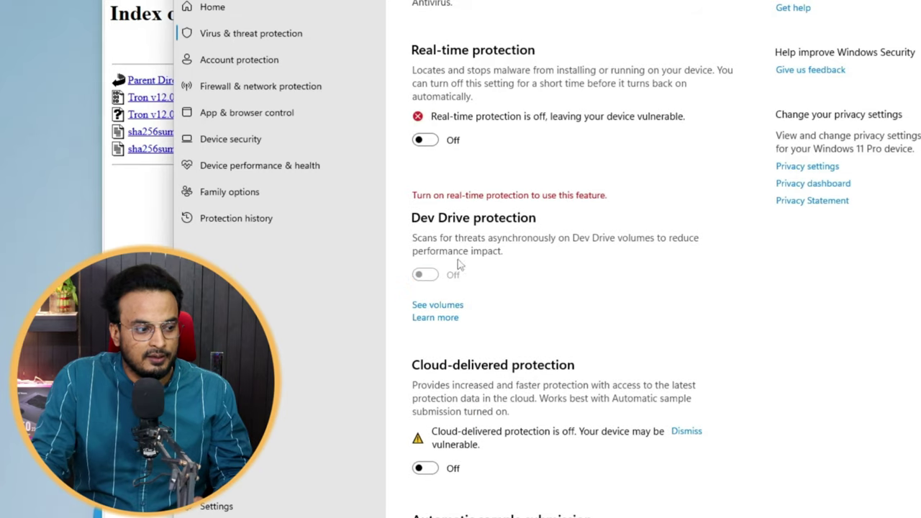
Turn off Automatic sample submission and Tamper Protection, and close Windows Security
scroll(458, 263, "down", 5)
left_click(430, 156)
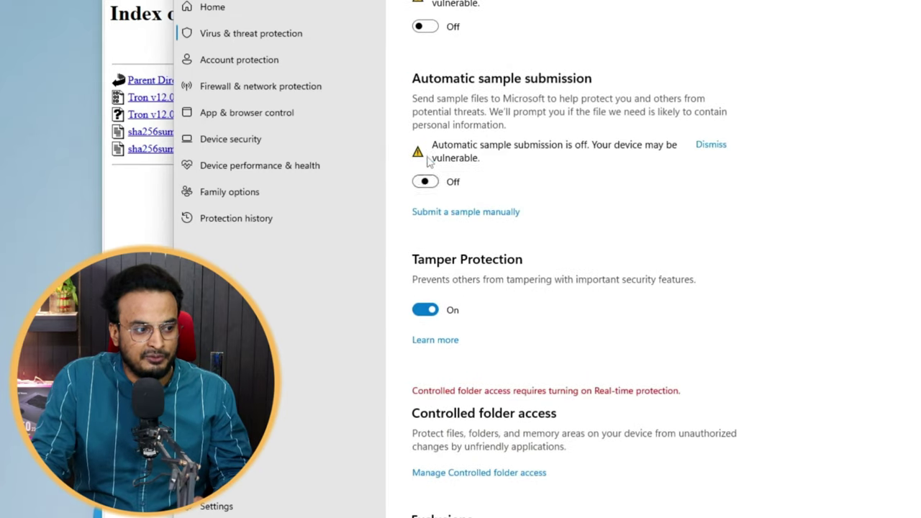
left_click(430, 311)
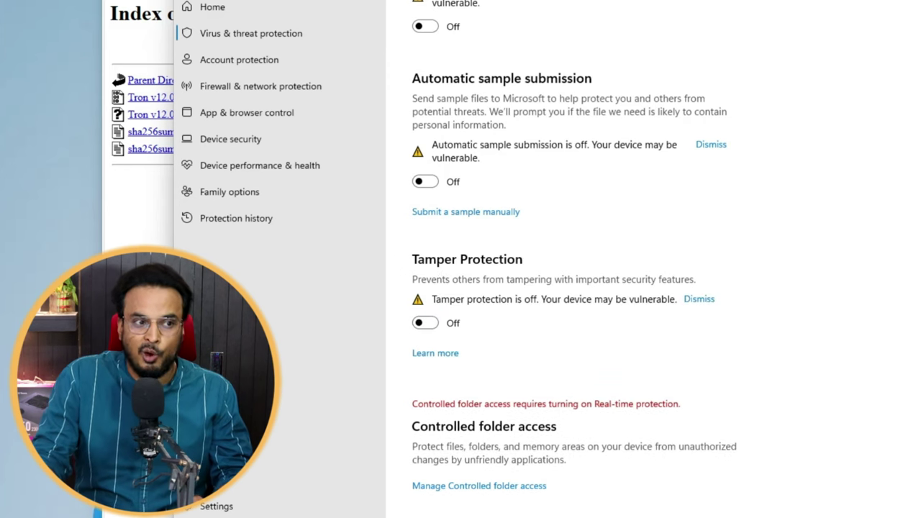
key("alt+F4")
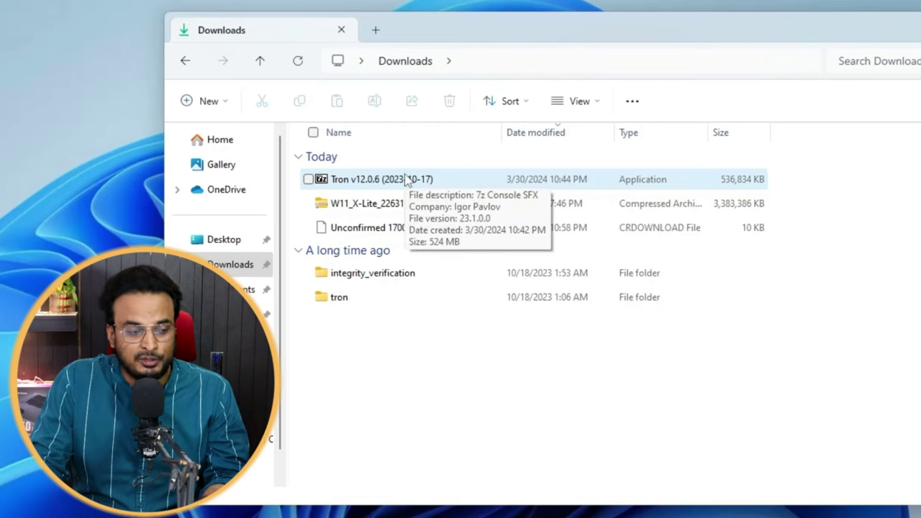
Open the extracted tron folder in Downloads and go into its resources folder to view the stage folders
right_click(406, 182)
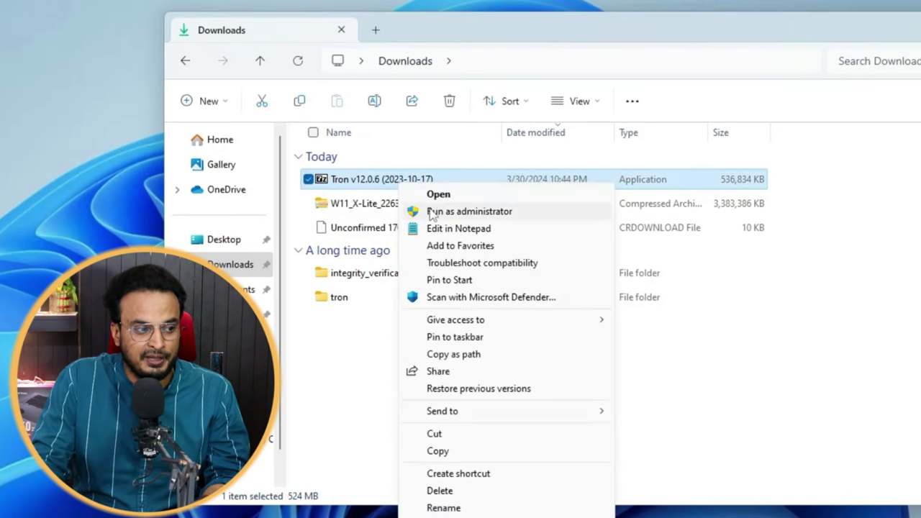
left_click(703, 402)
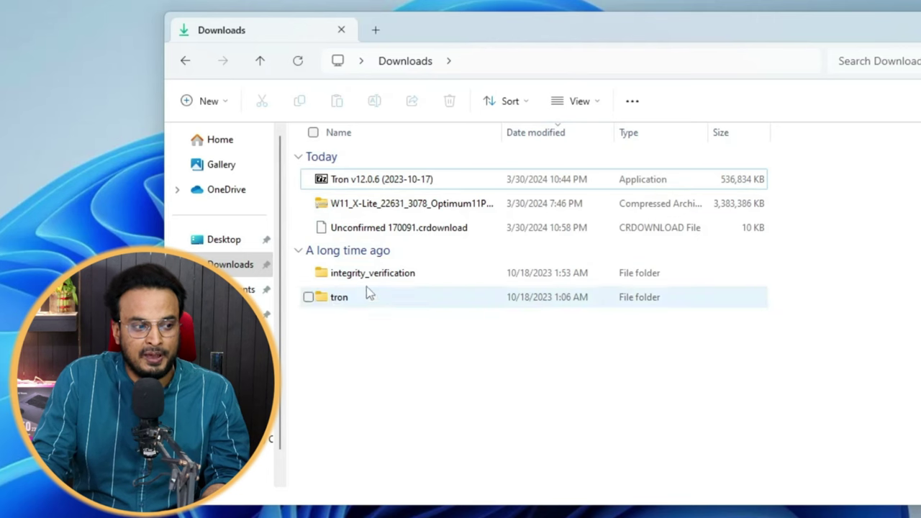
mouse_move(362, 281)
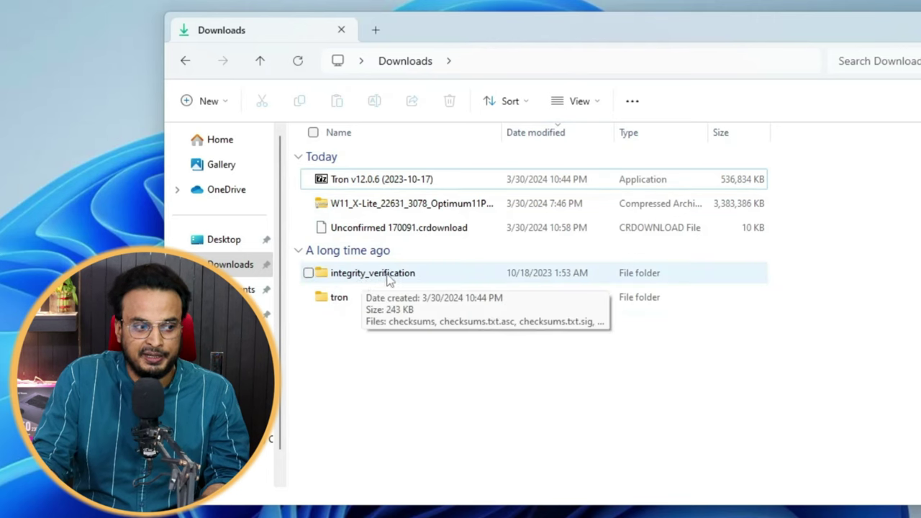
mouse_move(356, 303)
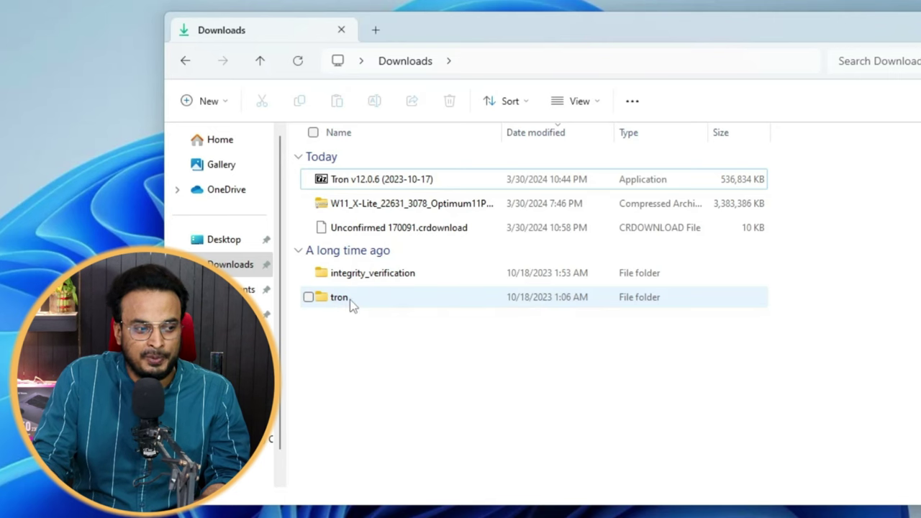
double_click(351, 304)
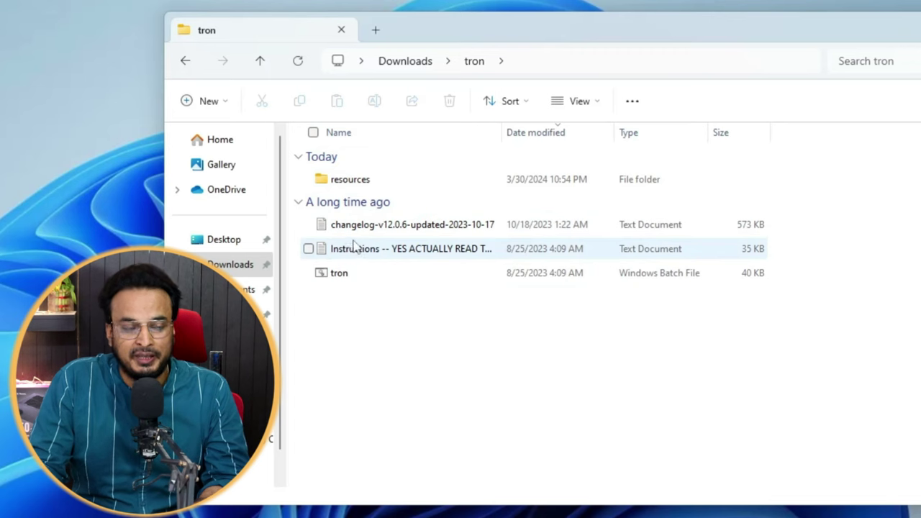
mouse_move(347, 183)
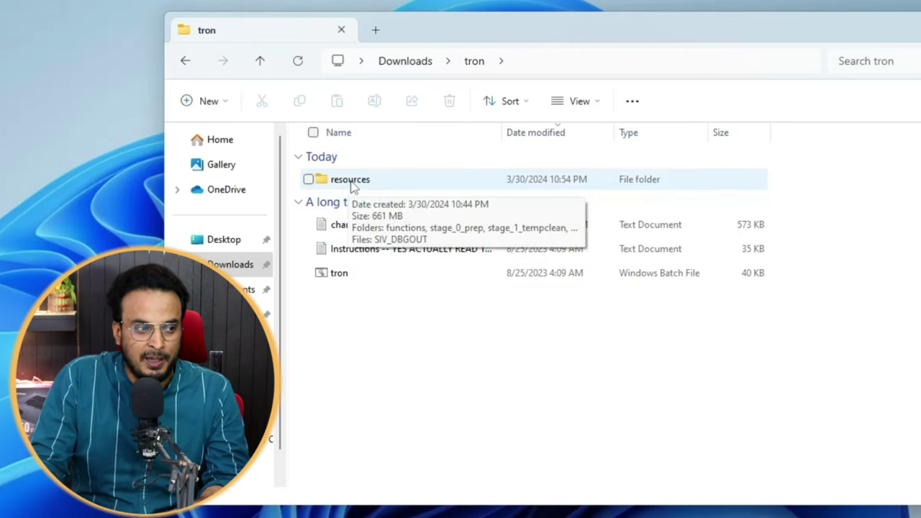
double_click(352, 181)
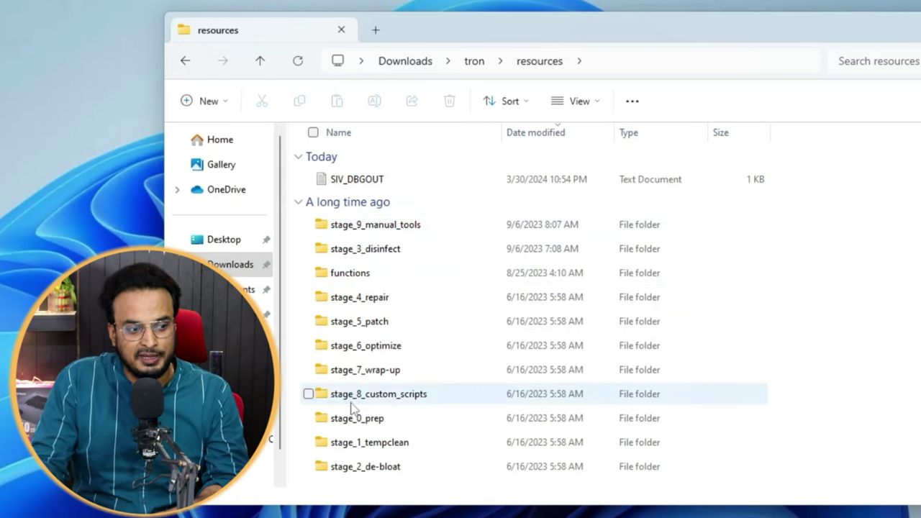
Return to the tron folder and try to run the tron batch file as administrator
left_click(186, 62)
left_click(342, 281)
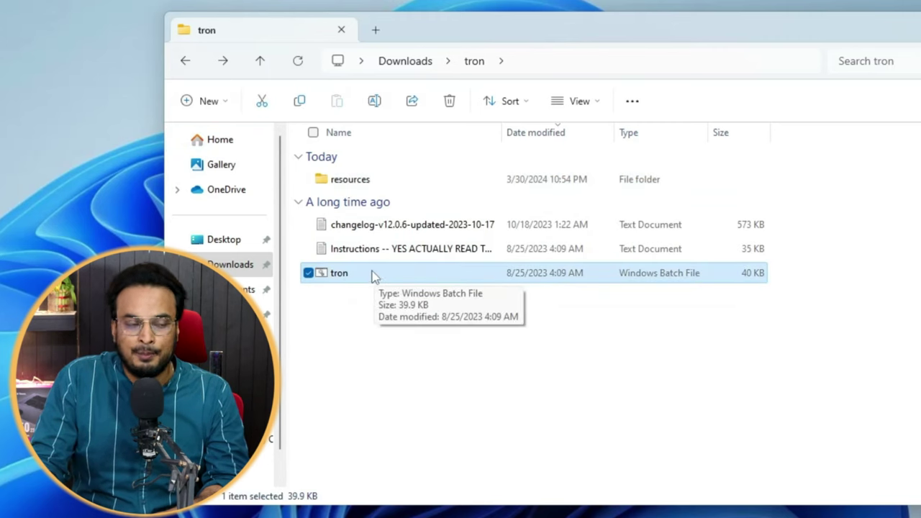
right_click(374, 277)
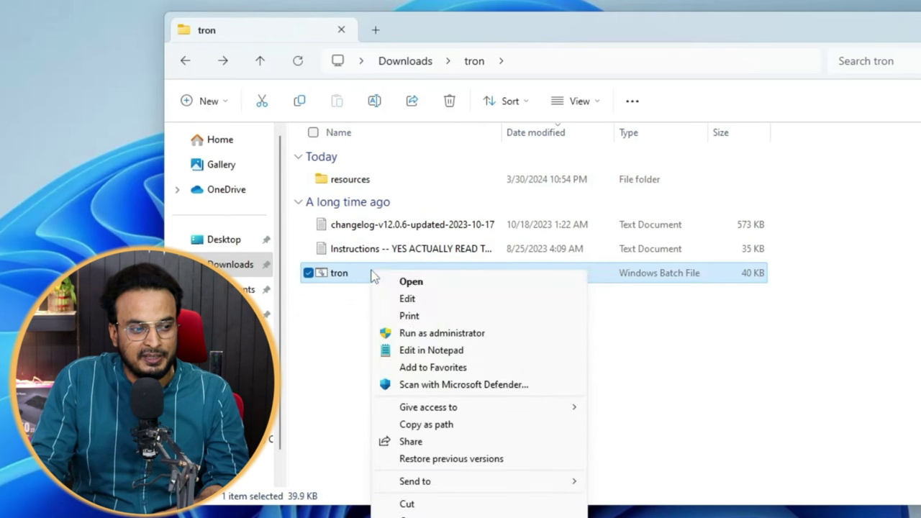
left_click(401, 333)
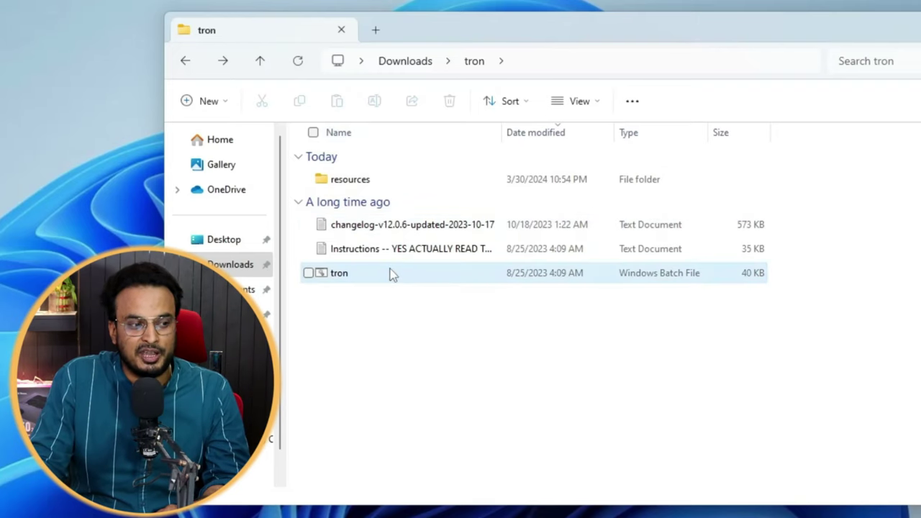
Open the stage_0_prep folder inside resources and review its rkill, caffeine and mcafee_stinger subfolders
double_click(364, 182)
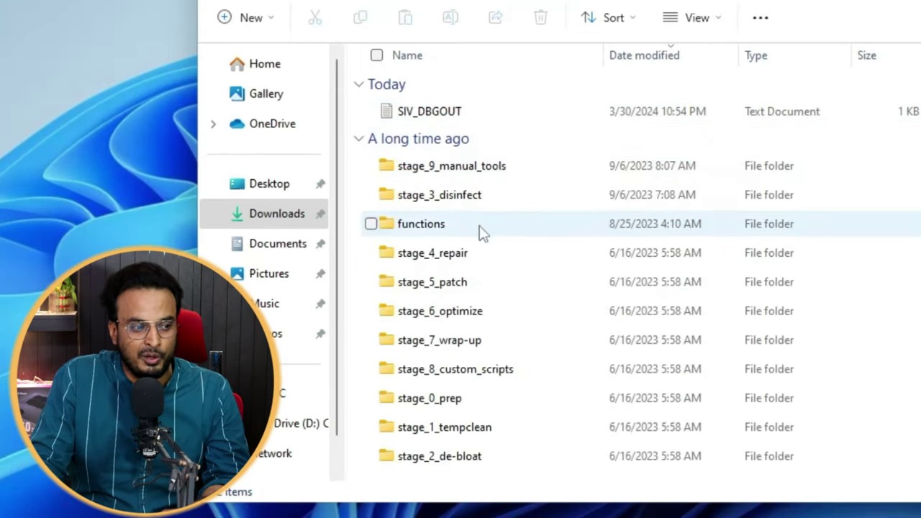
double_click(452, 407)
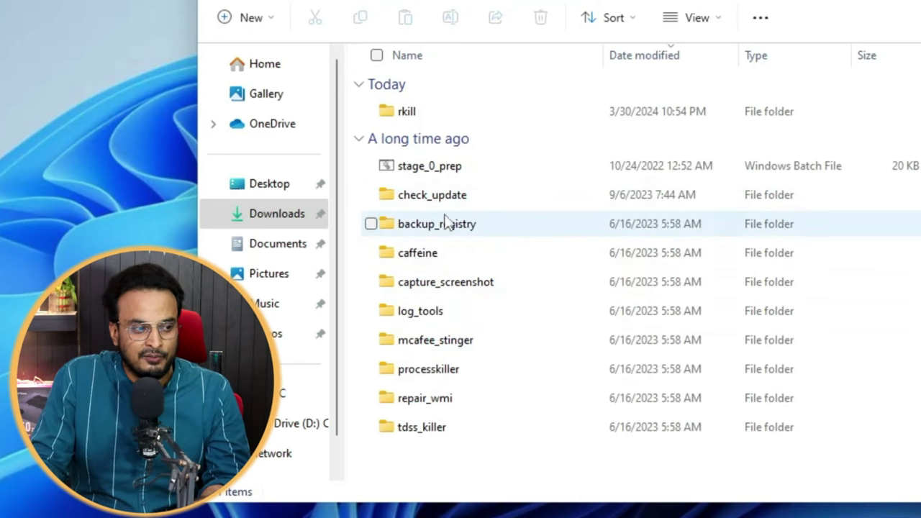
left_click(418, 111)
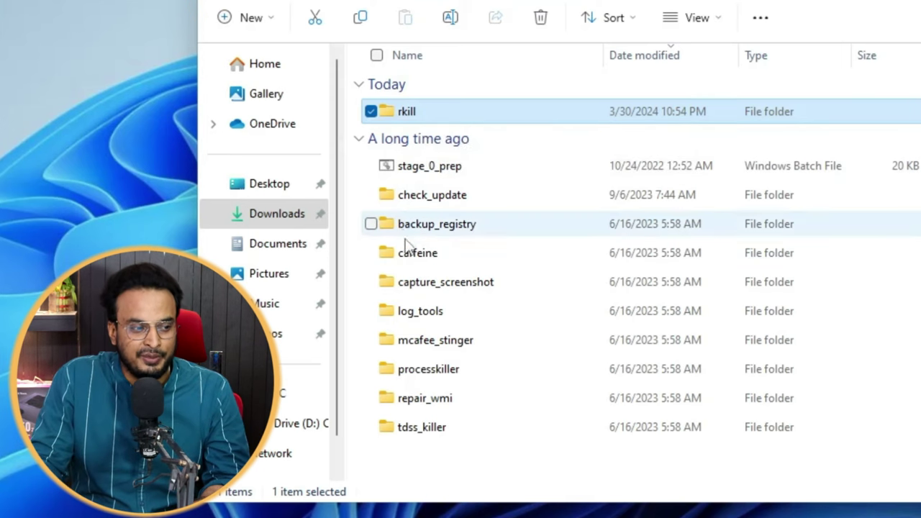
left_click(434, 257)
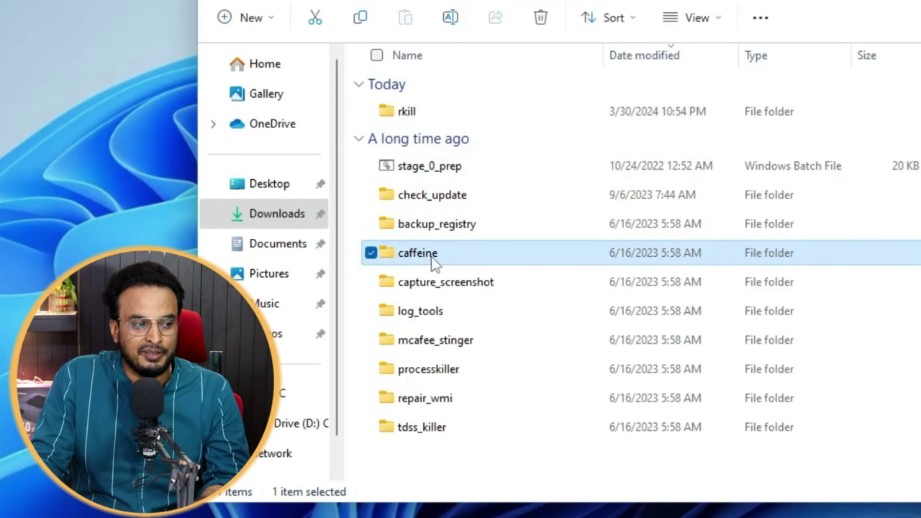
left_click(445, 341)
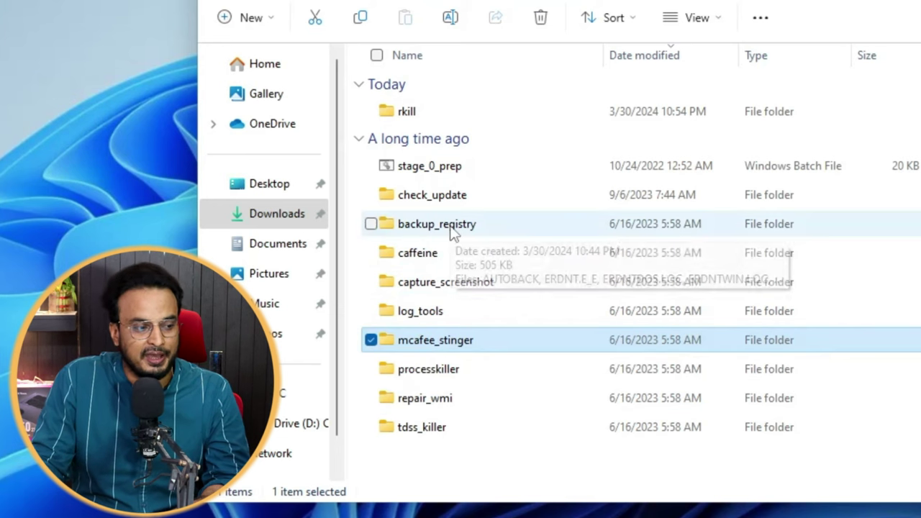
Run the stage_0_prep batch file as administrator and choose to download and install .NET Framework 3.5
left_click(427, 171)
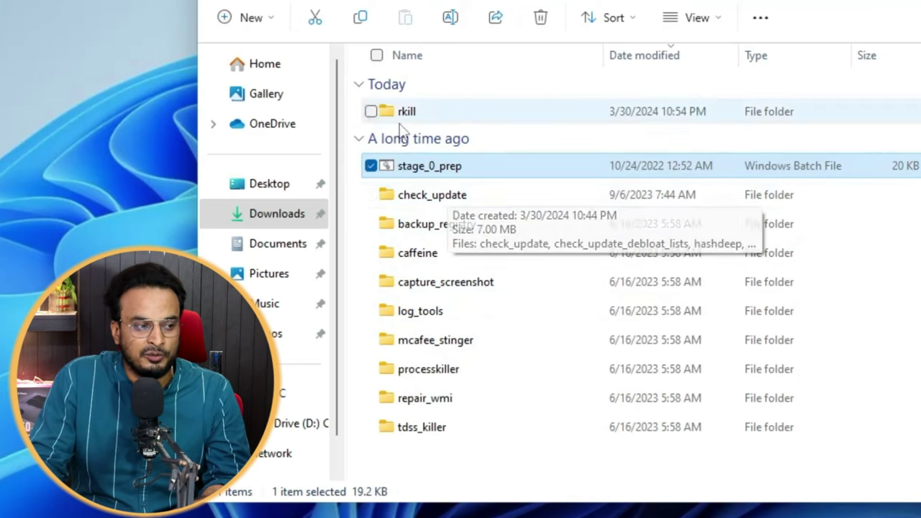
right_click(429, 169)
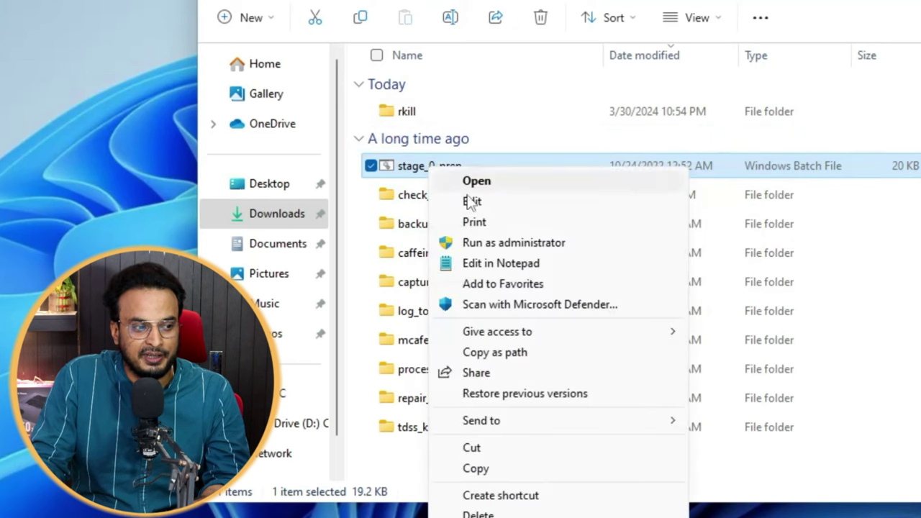
left_click(513, 242)
left_click(406, 421)
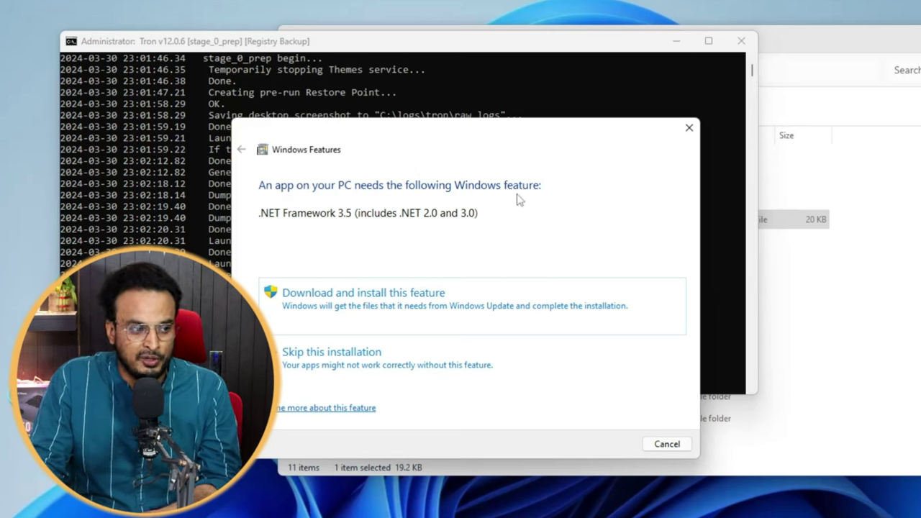
left_click(422, 307)
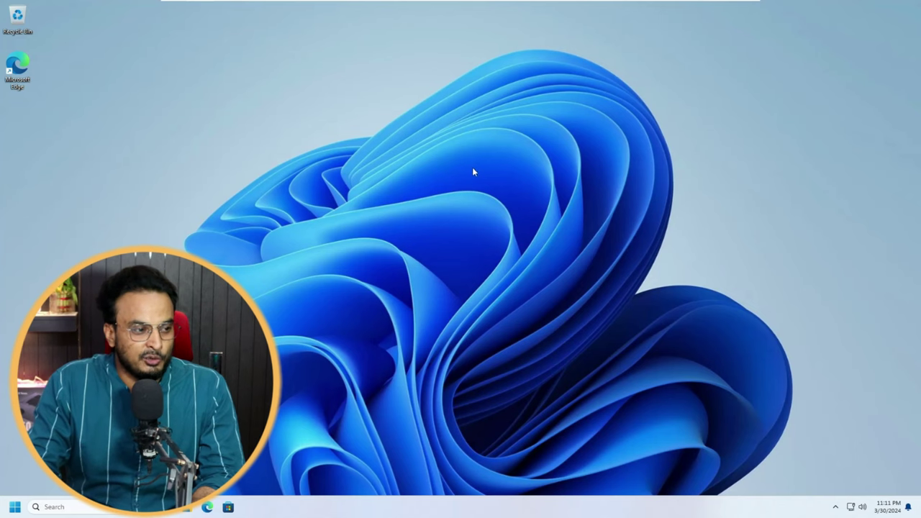
Open File Explorer and navigate to Downloads > tron > resources > stage_0_prep
left_click(186, 508)
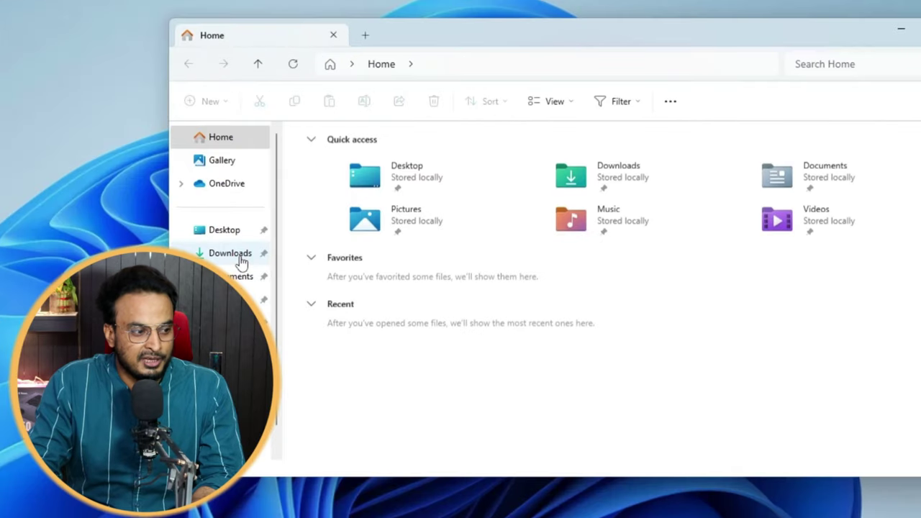
left_click(241, 258)
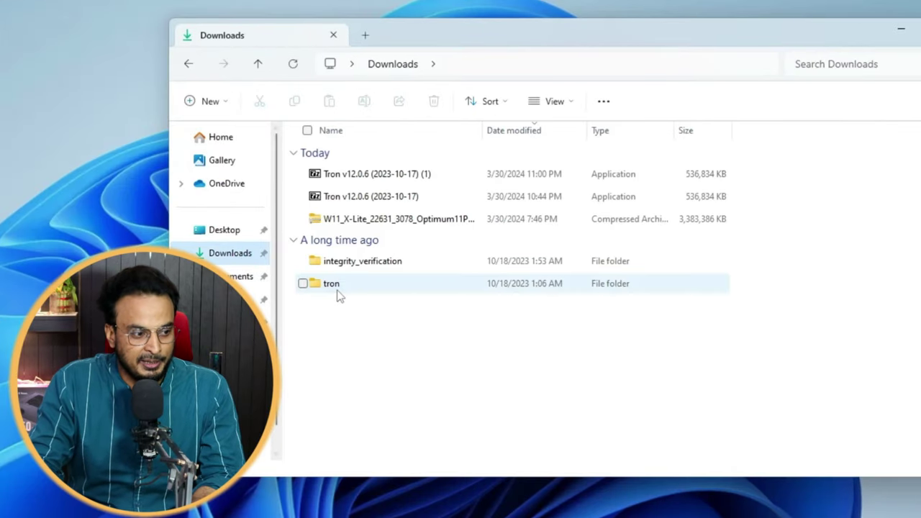
double_click(338, 291)
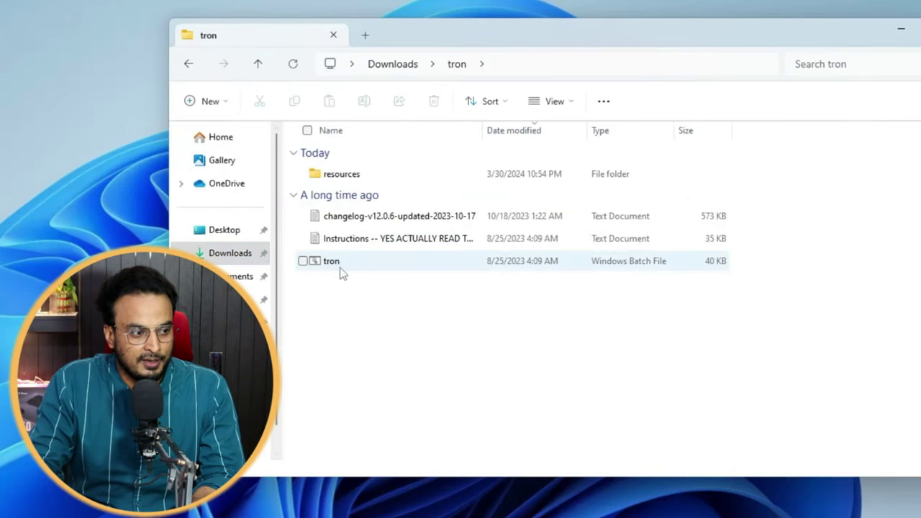
double_click(360, 180)
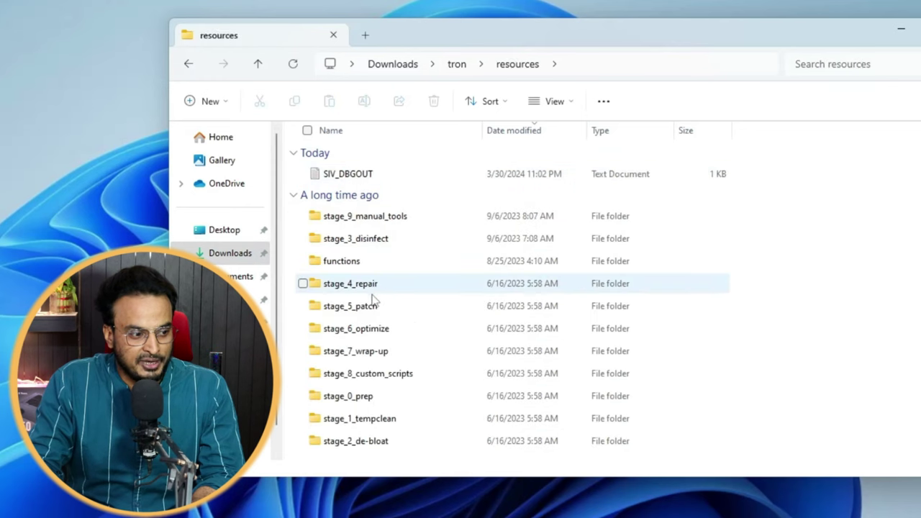
double_click(380, 398)
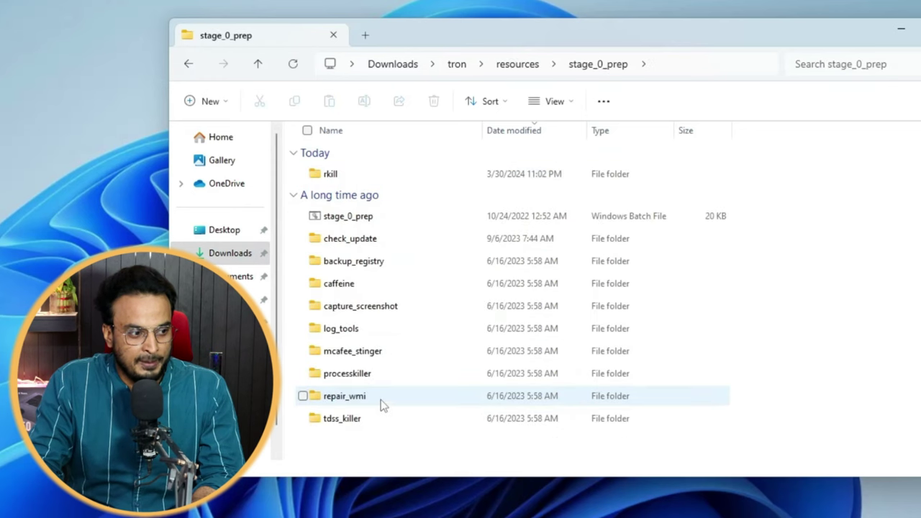
Run the stage_0_prep batch file and allow the Bleeping Computer malware process terminator to make changes
double_click(360, 216)
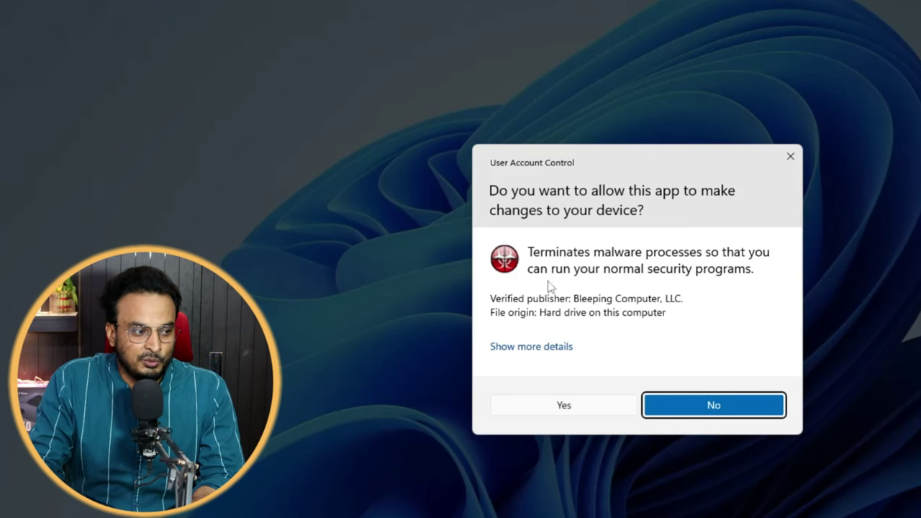
left_click(564, 405)
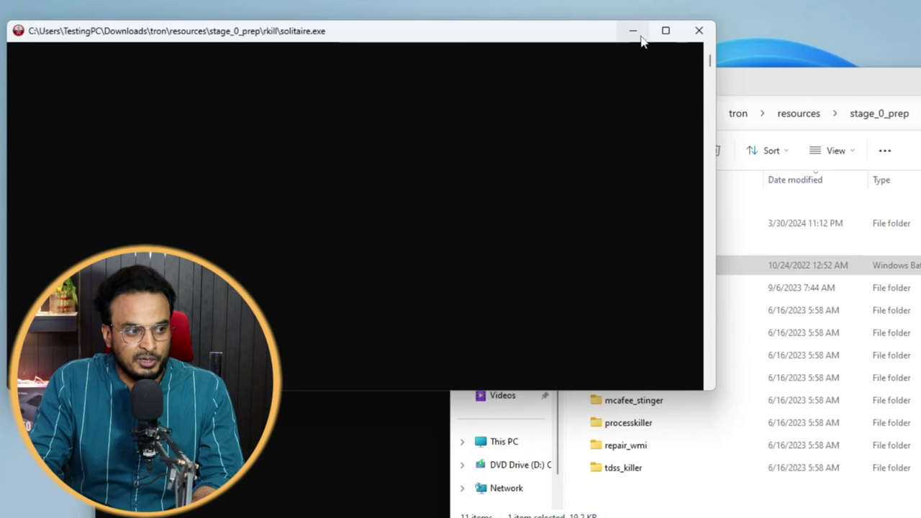
left_click(804, 84)
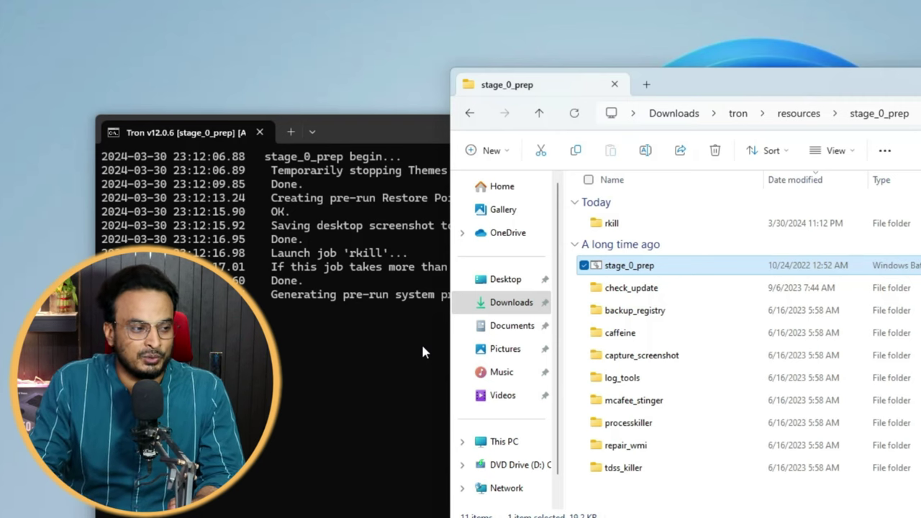
Check the progress of the running stage_0_prep script, and open the stage_1_tempclean folder inside resources
left_click(397, 306)
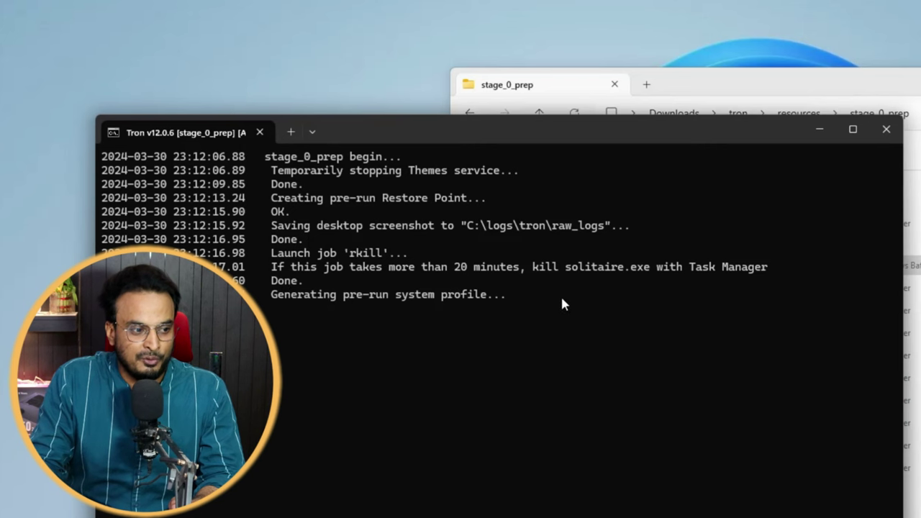
key("alt+Tab")
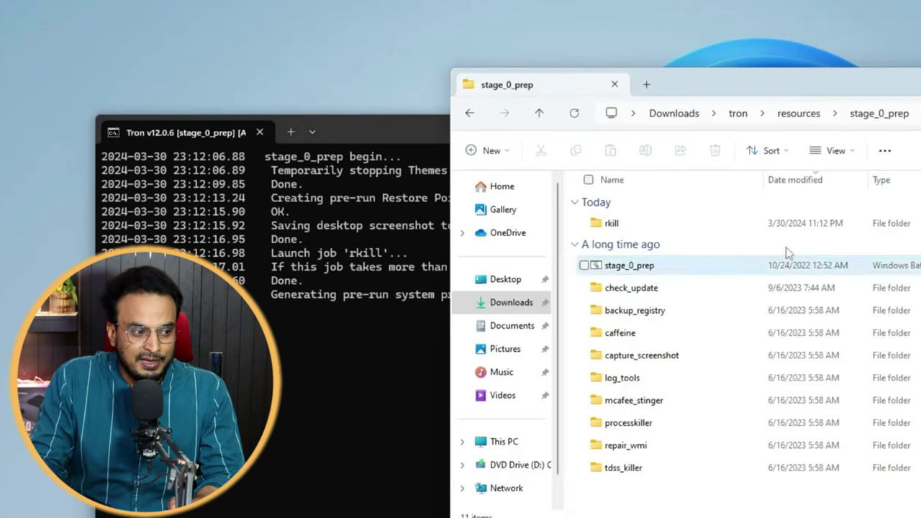
left_click(471, 115)
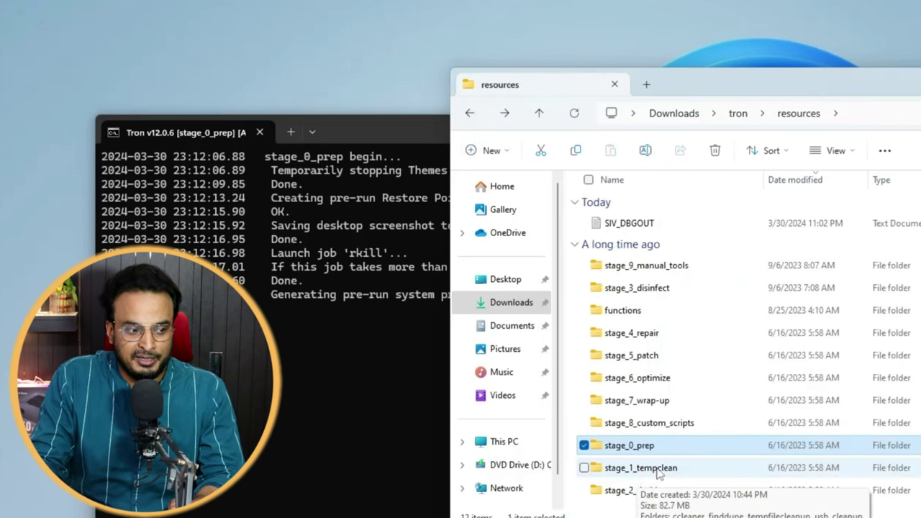
double_click(657, 469)
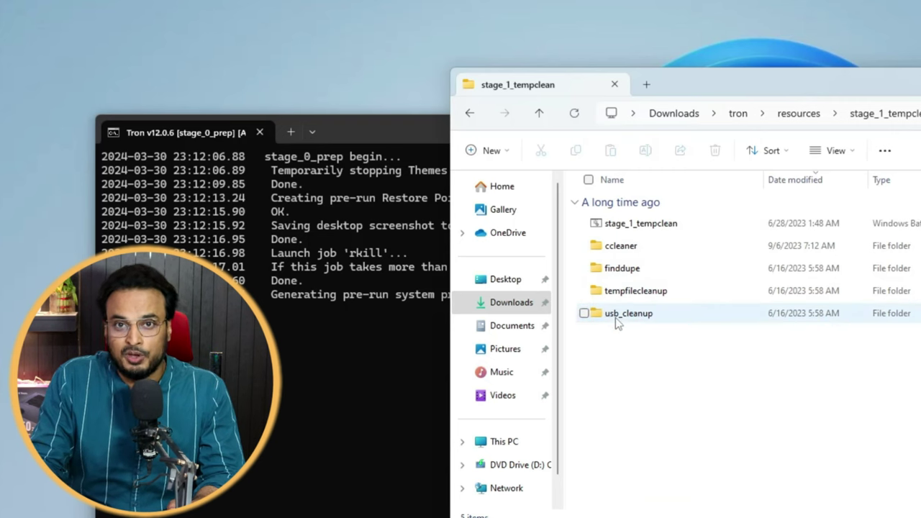
Run the stage_1_tempclean batch file as administrator and allow it to make changes
left_click(631, 225)
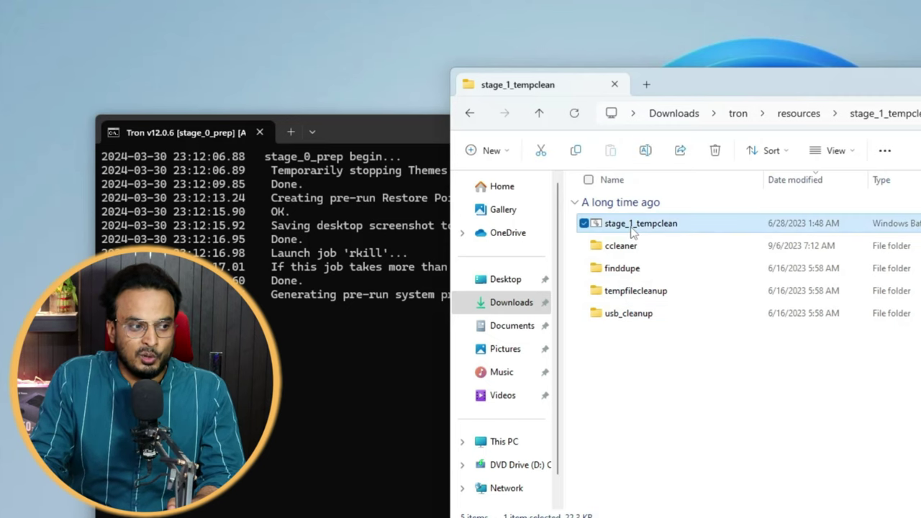
right_click(633, 226)
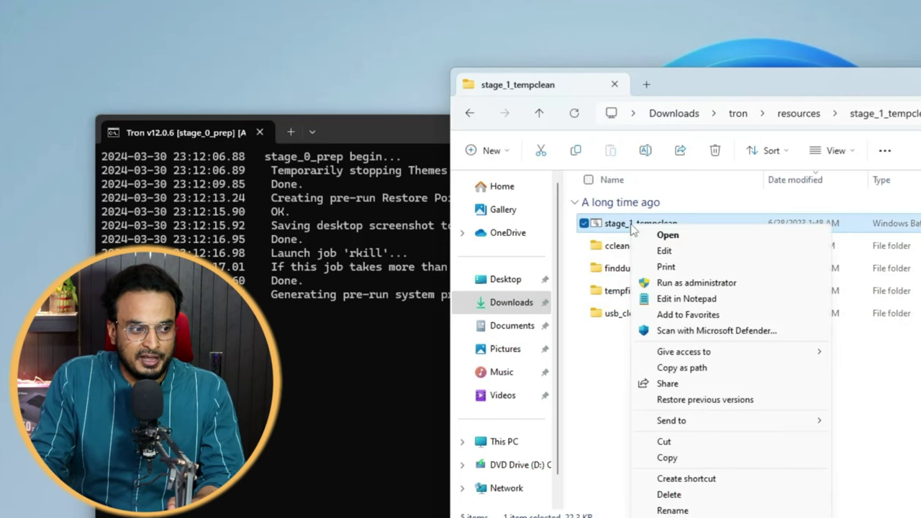
left_click(677, 282)
left_click(600, 464)
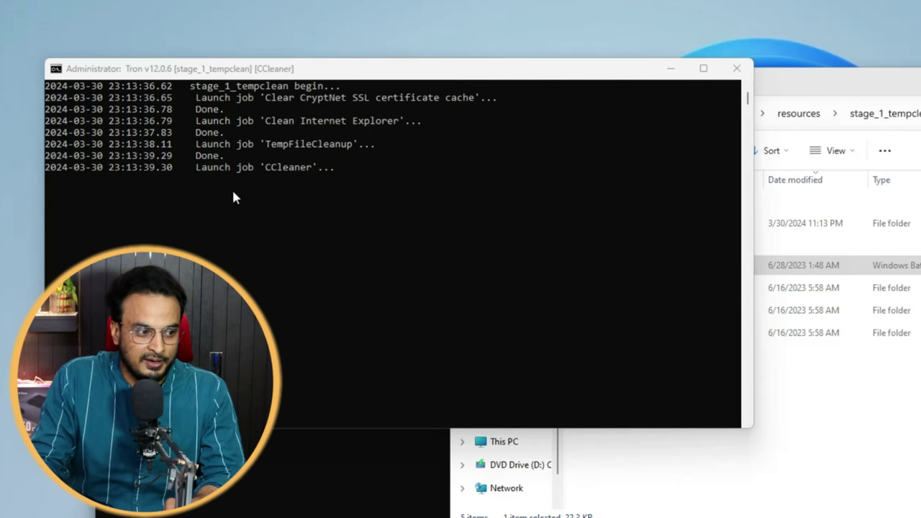
Return to the resources folder in File Explorer and select the stage_3_disinfect folder
left_click(852, 378)
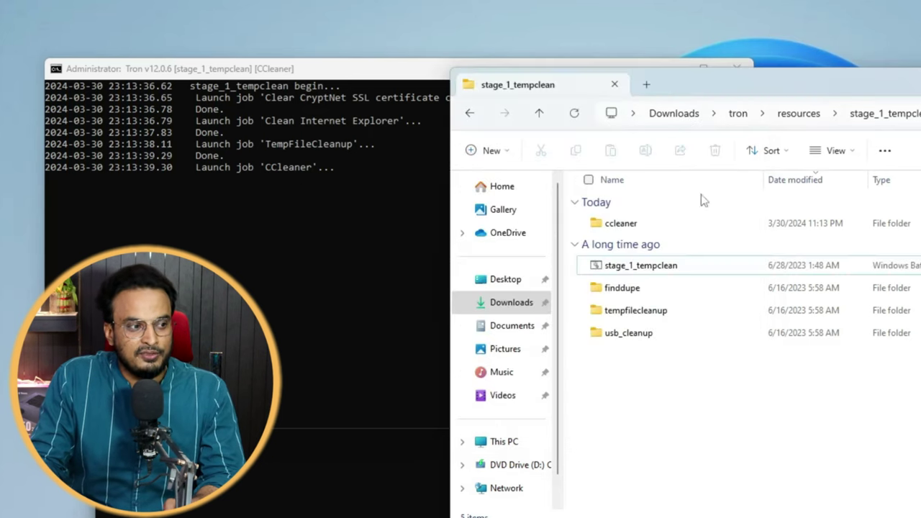
left_click(470, 113)
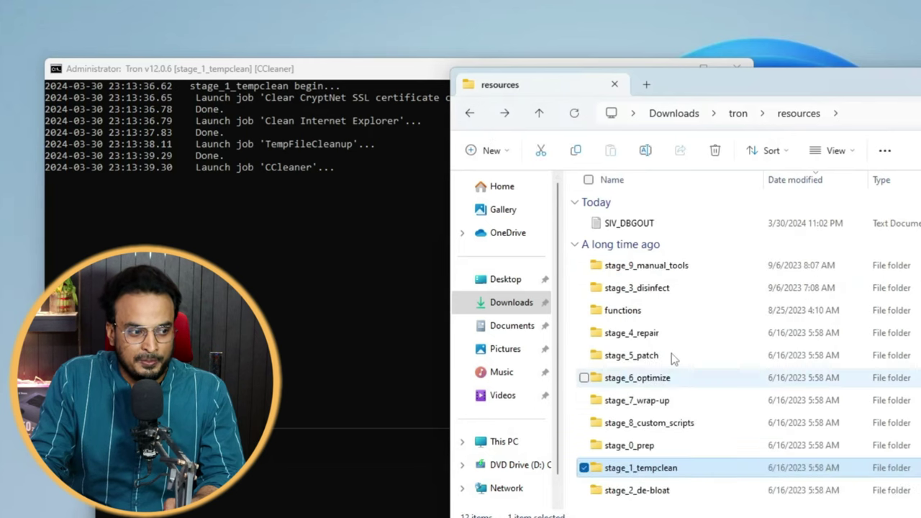
mouse_move(602, 405)
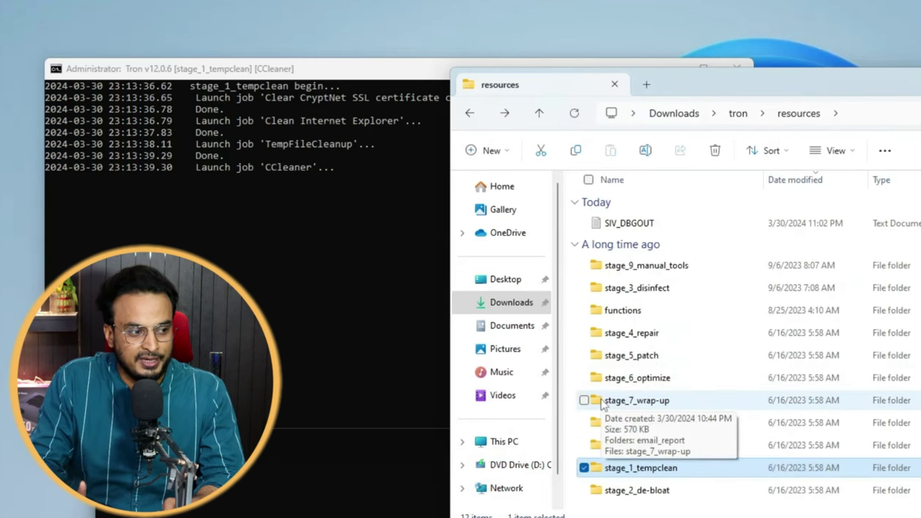
left_click(628, 295)
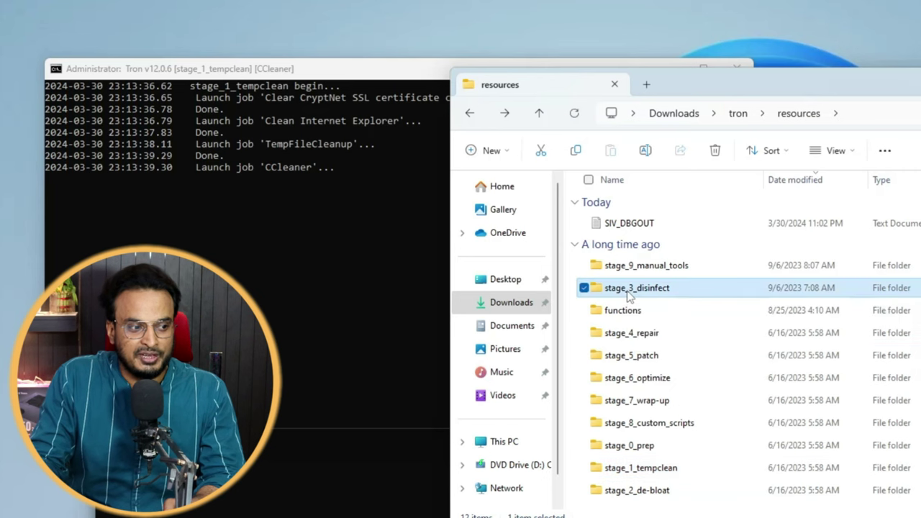